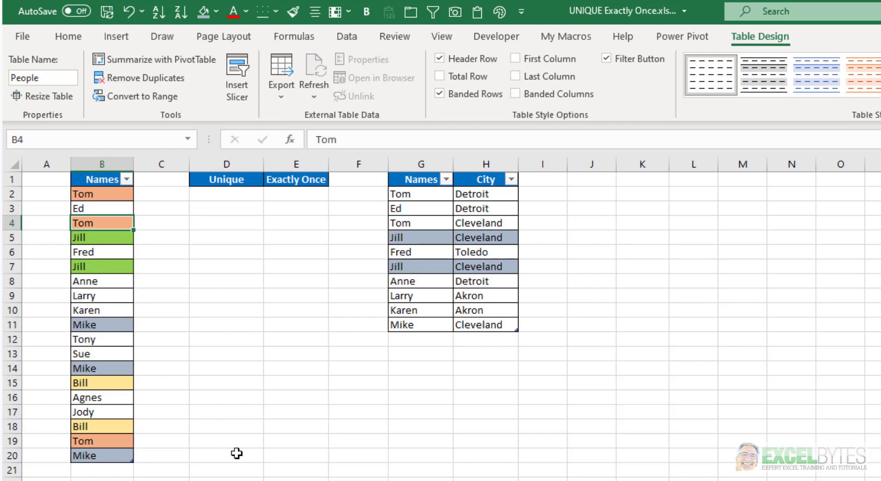
Step: In D2 under Unique, enter the formula =UNIQUE(People) to list the distinct names from the People table
click(231, 197)
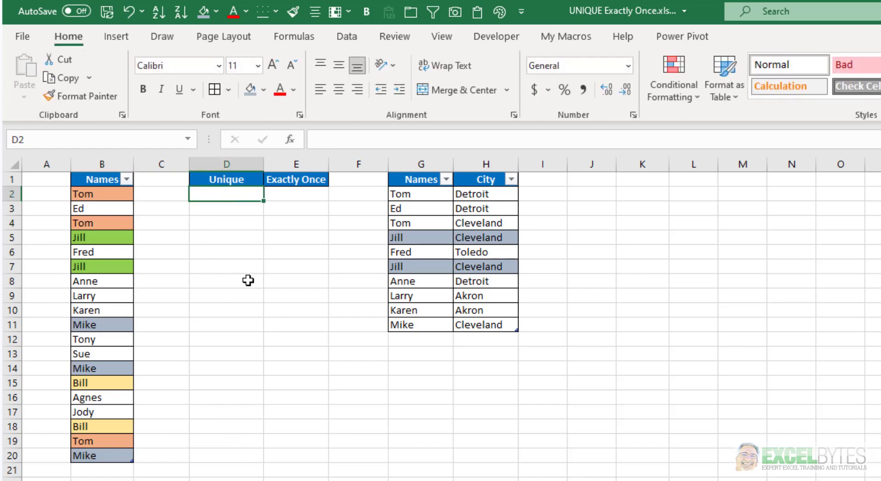
text(=un)
key(Down)
key(Down)
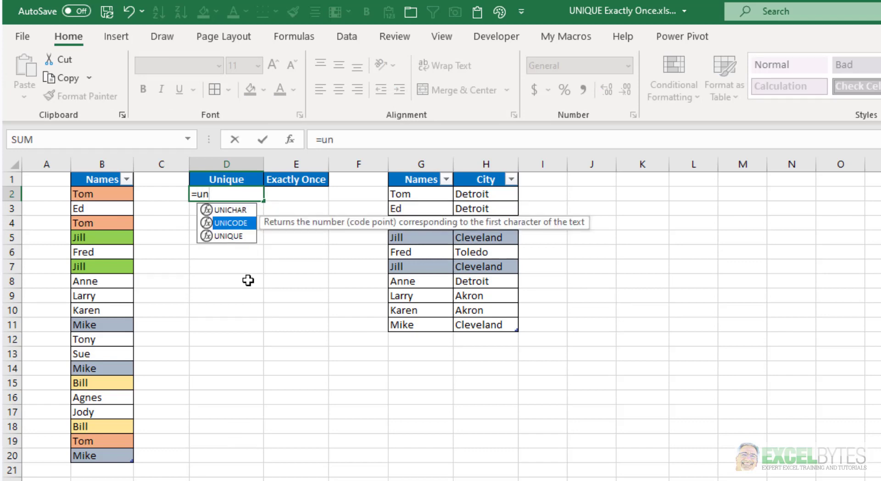
key(Tab)
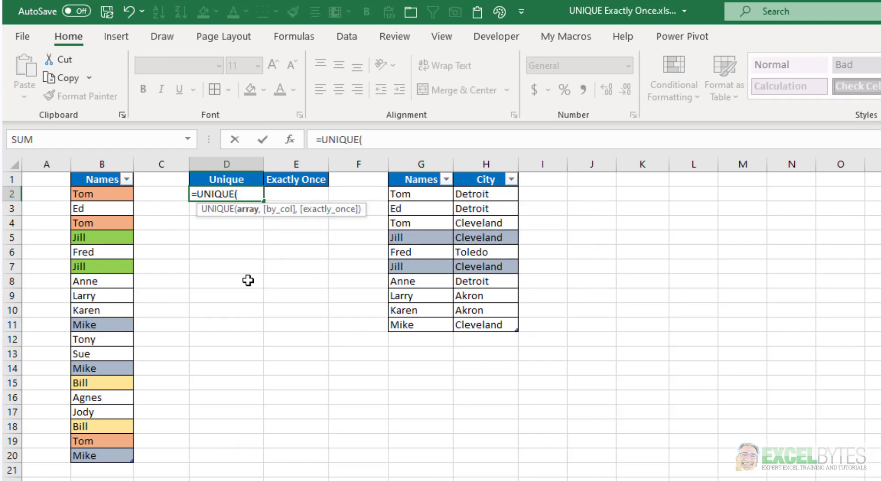
text(peo)
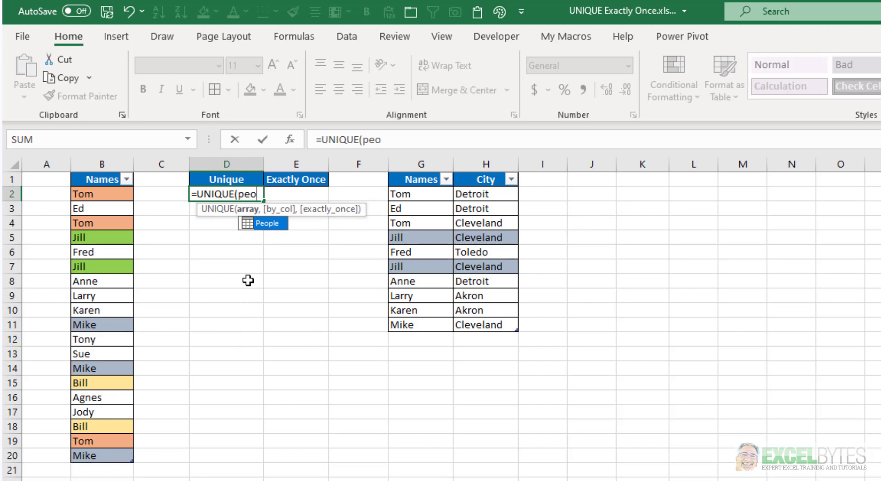
key(Tab)
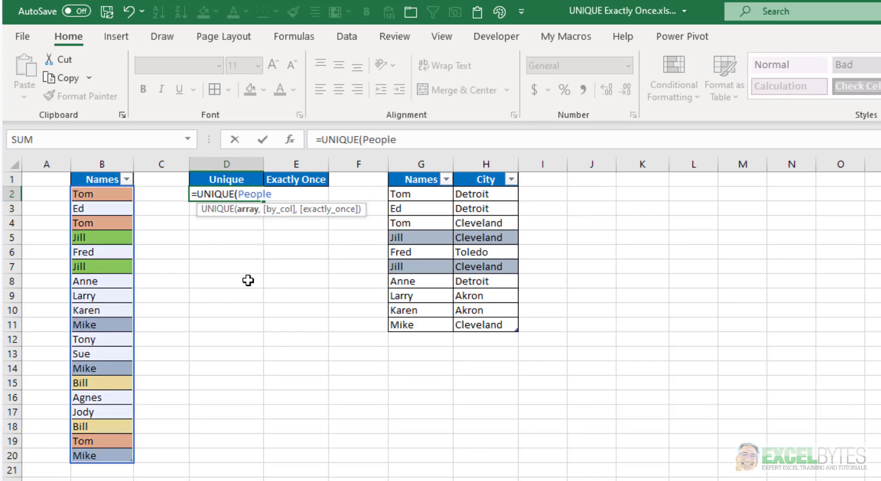
text())
key(Return)
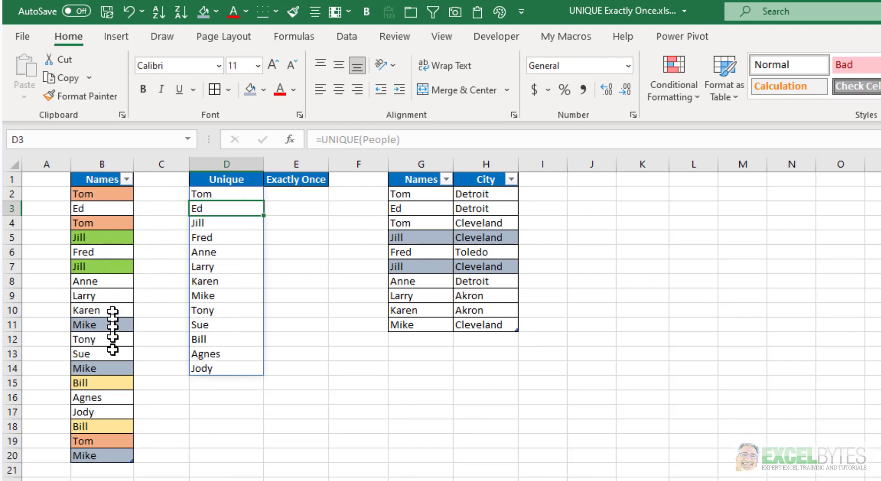
Step: In E2 under Exactly Once, enter =UNIQUE(People,,TRUE) to list names that appear only once
click(299, 195)
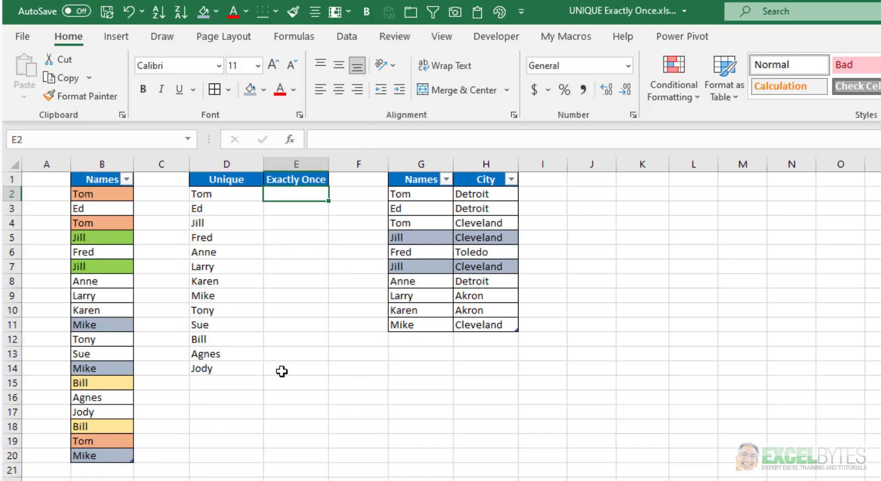
text(=uni)
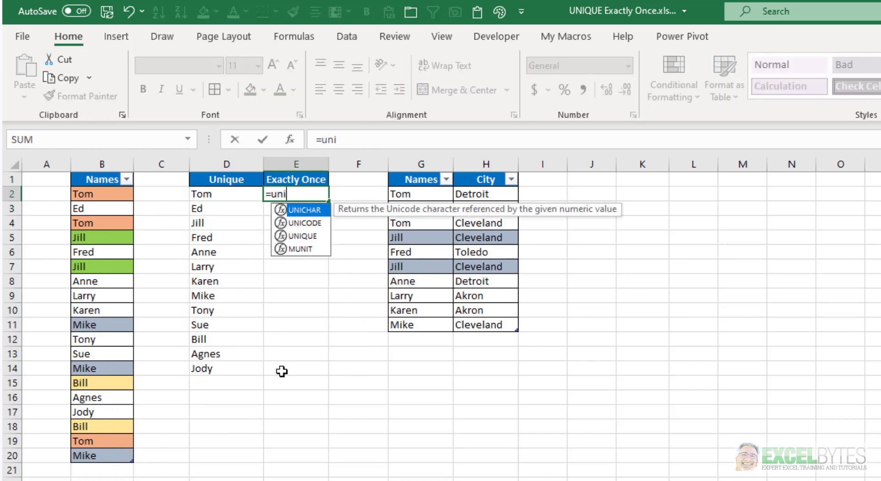
key(Down)
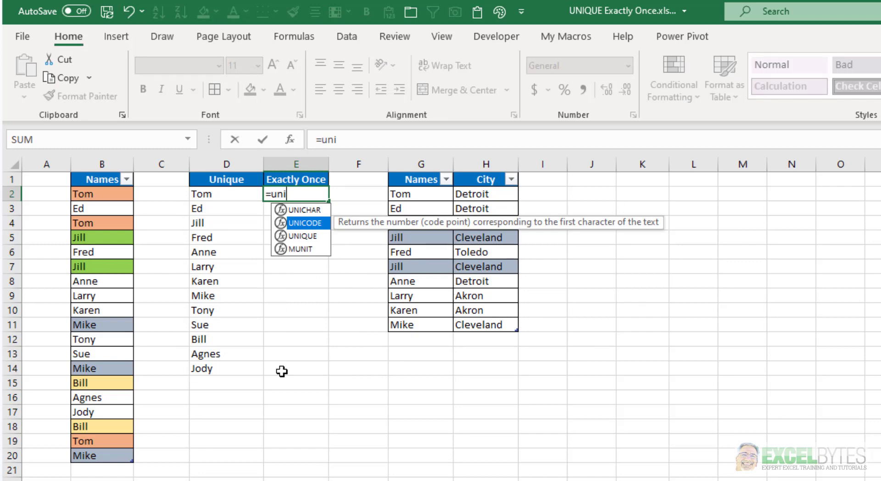
key(Down)
key(Tab)
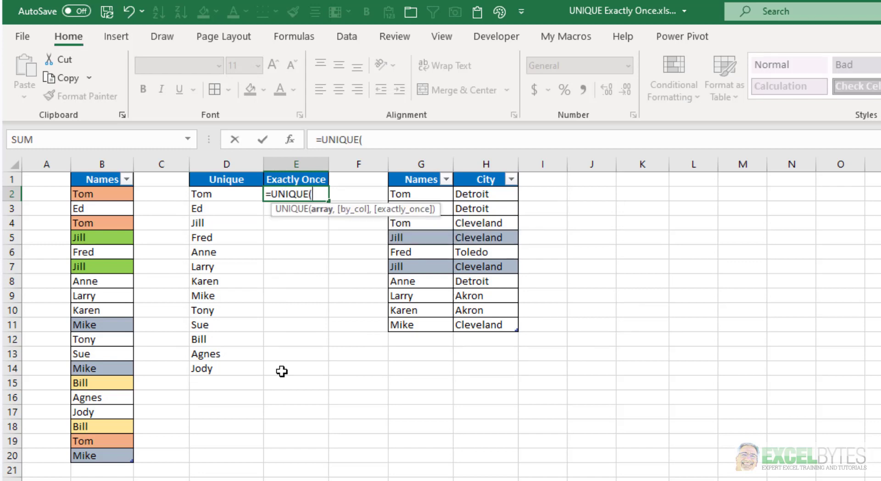
text(pe)
double_click(362, 240)
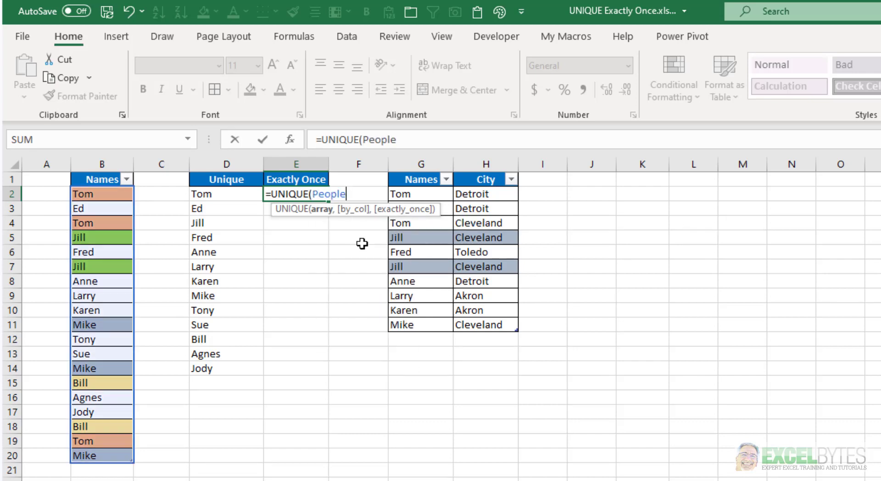
text(,)
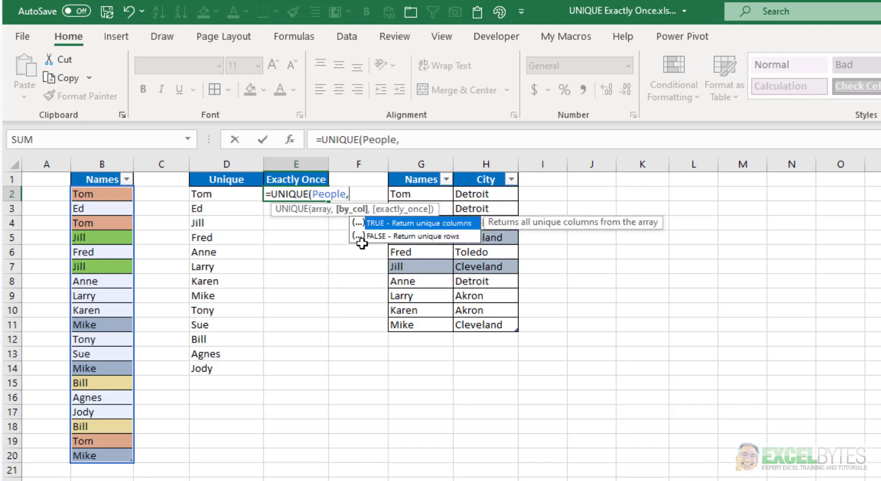
text(,)
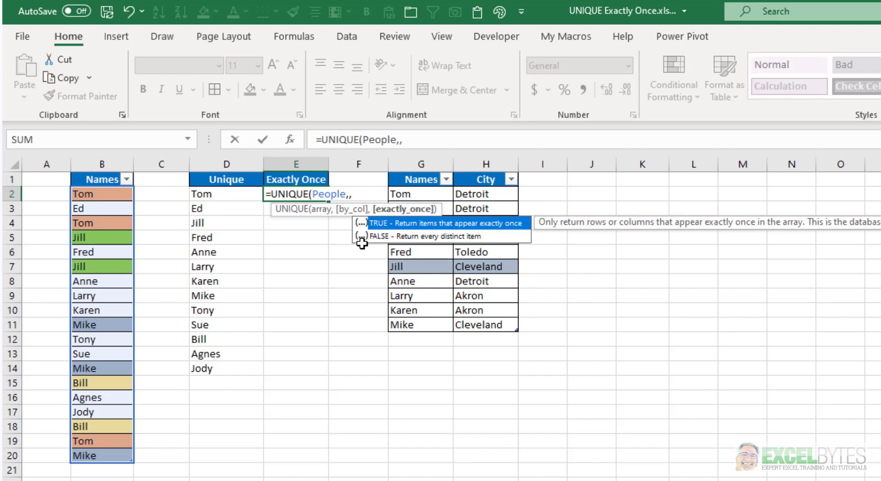
key(Tab)
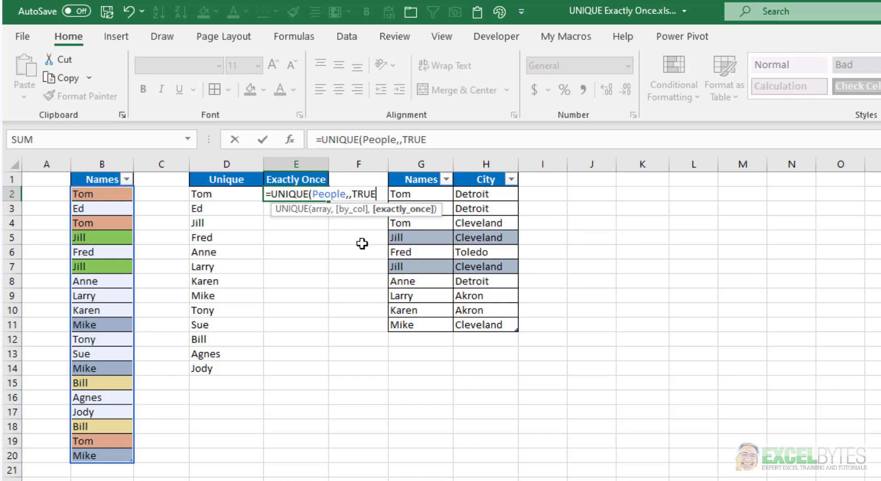
text())
key(Return)
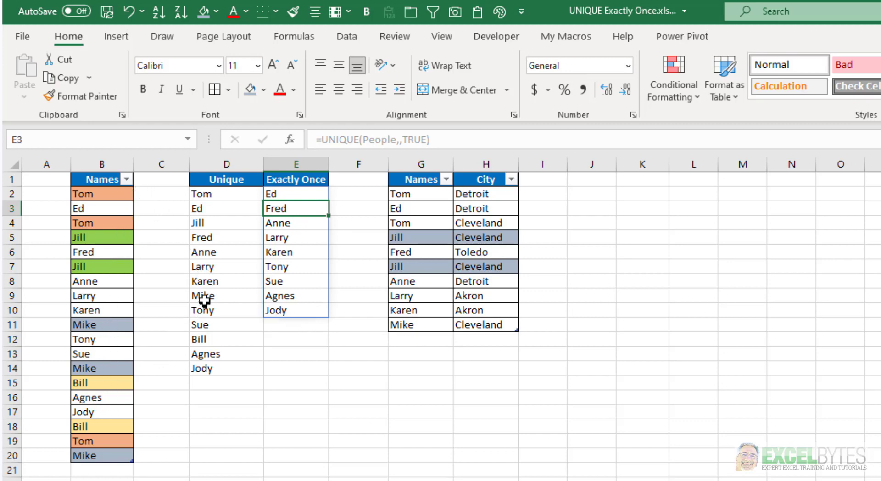
Step: Check the name of the two-column table, then enter =UNIQUE(City) in J2 to extract its distinct rows
key(Up)
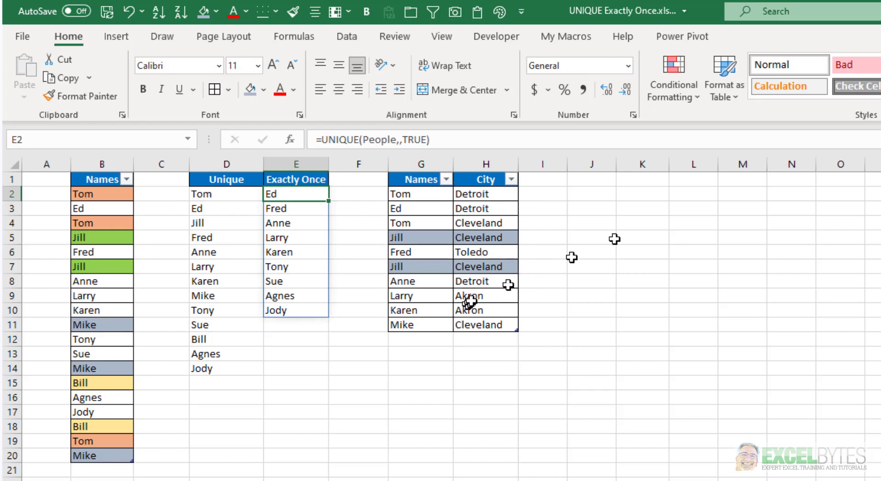
click(592, 194)
click(423, 229)
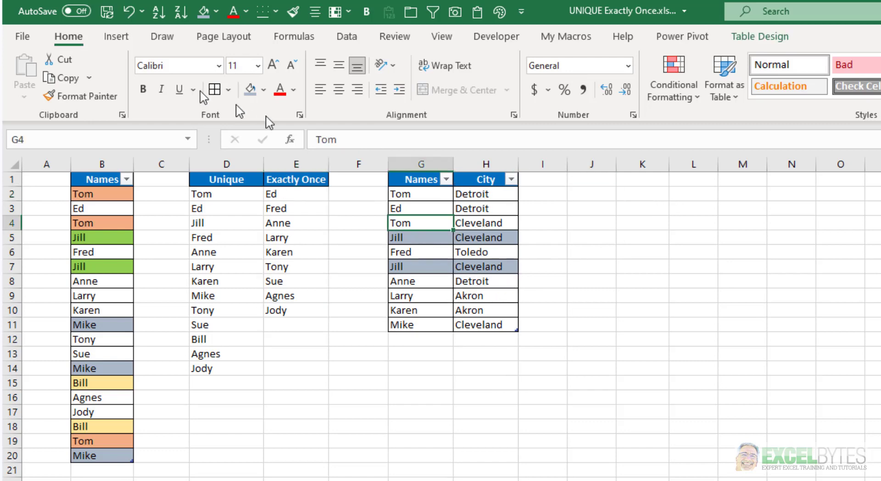
click(787, 37)
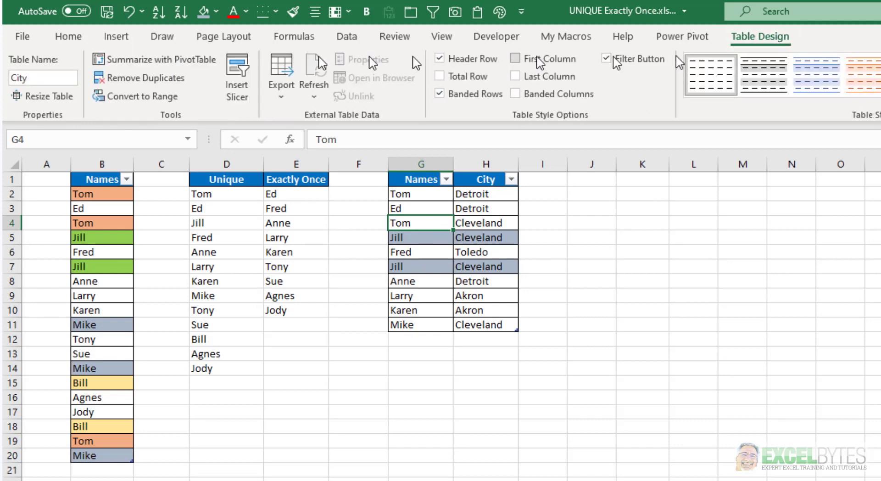
click(593, 192)
text(=uni)
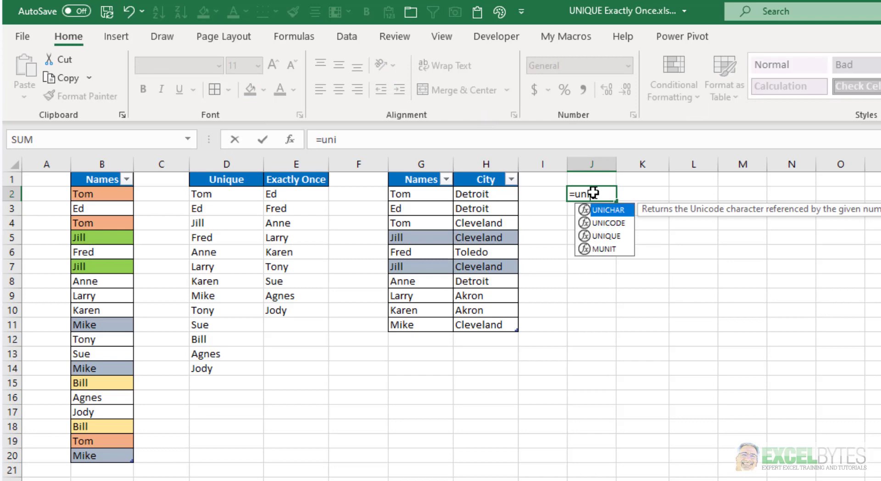
key(Down)
key(Down)
key(Tab)
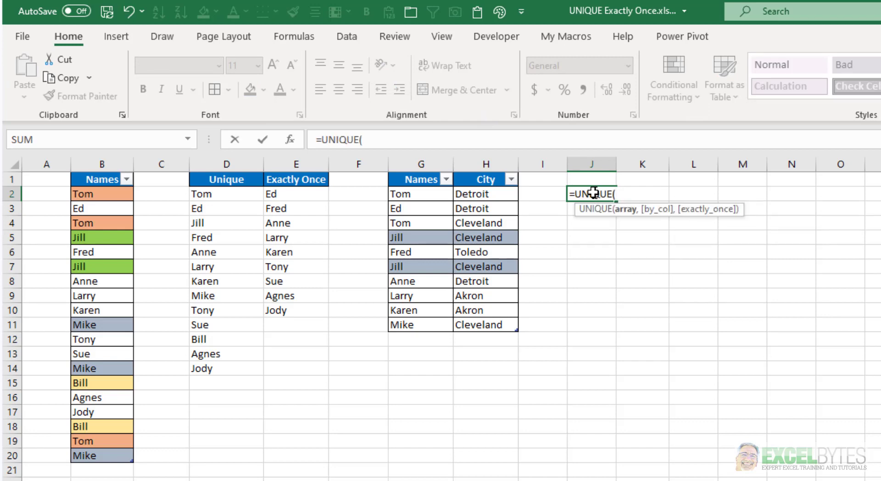
text(city)
key(Tab)
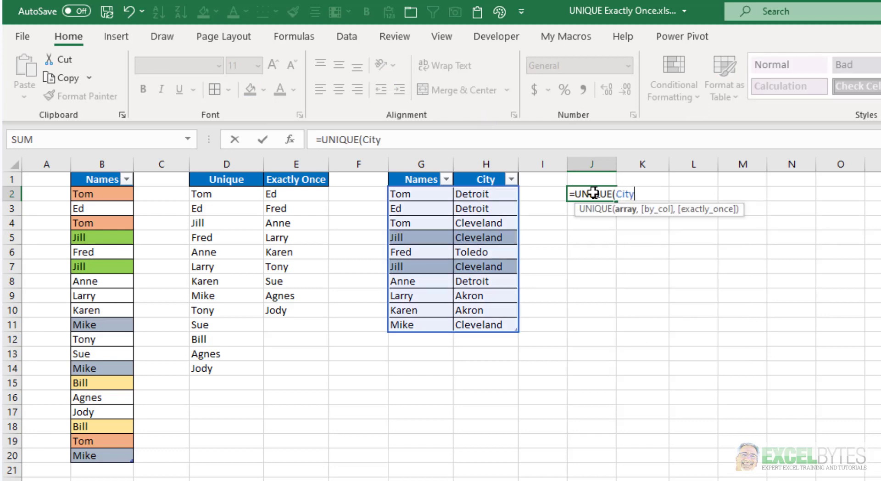
text())
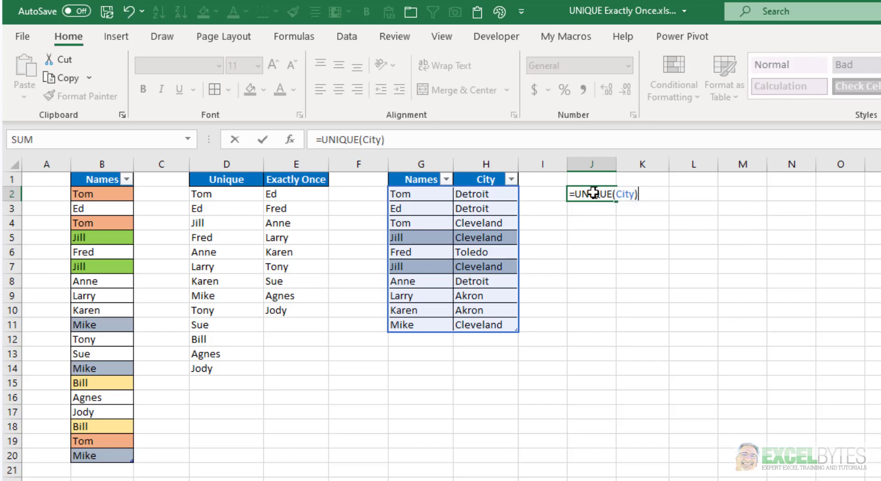
key(Return)
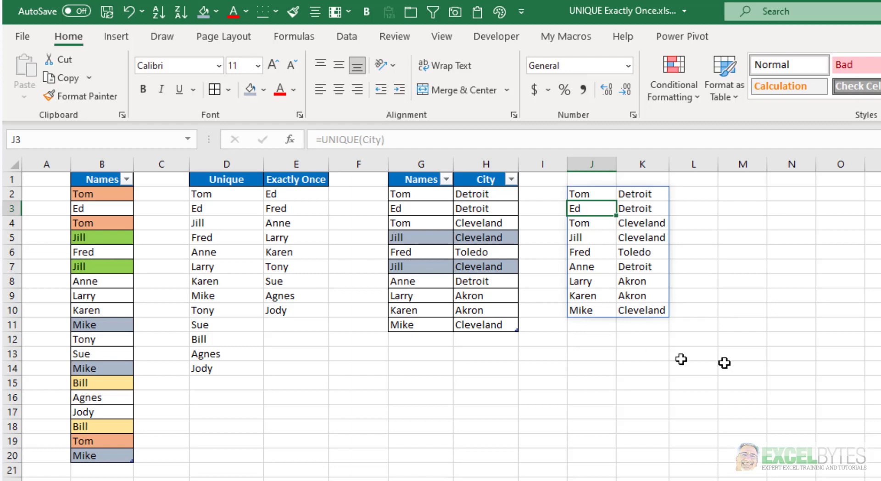
Step: Compare the rows of the Names/City table with the spilled rows in columns J and K
click(432, 197)
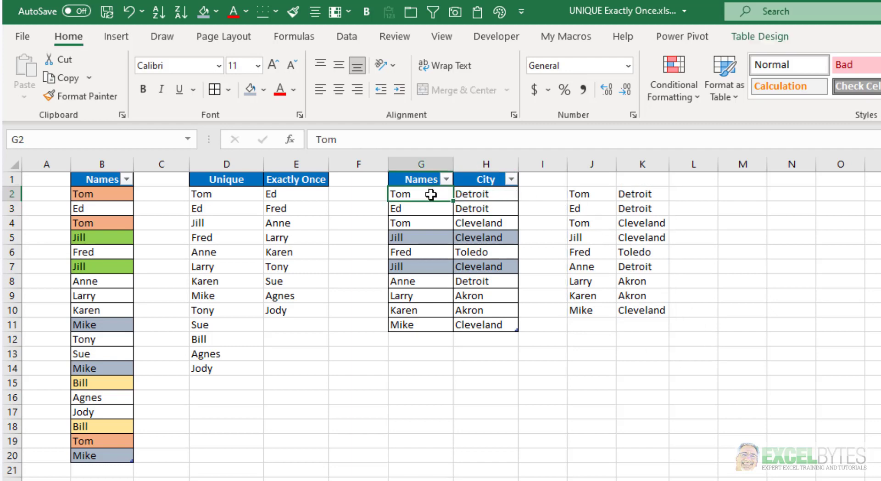
click(466, 196)
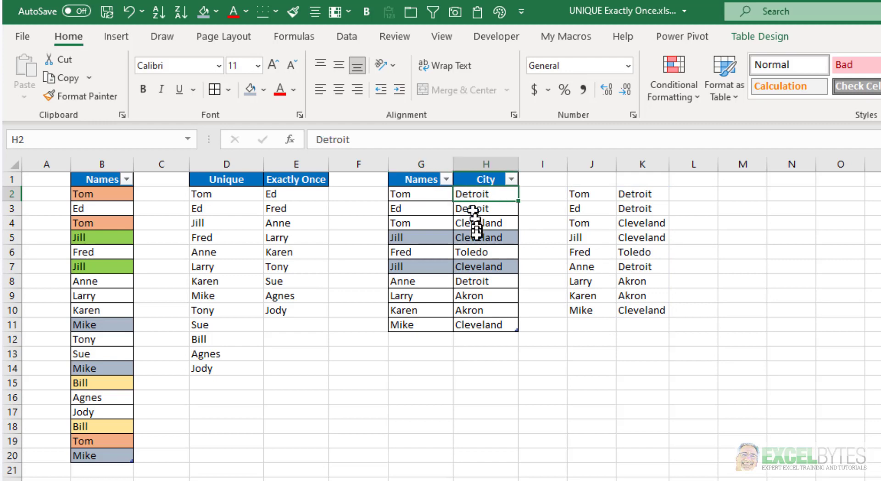
click(420, 225)
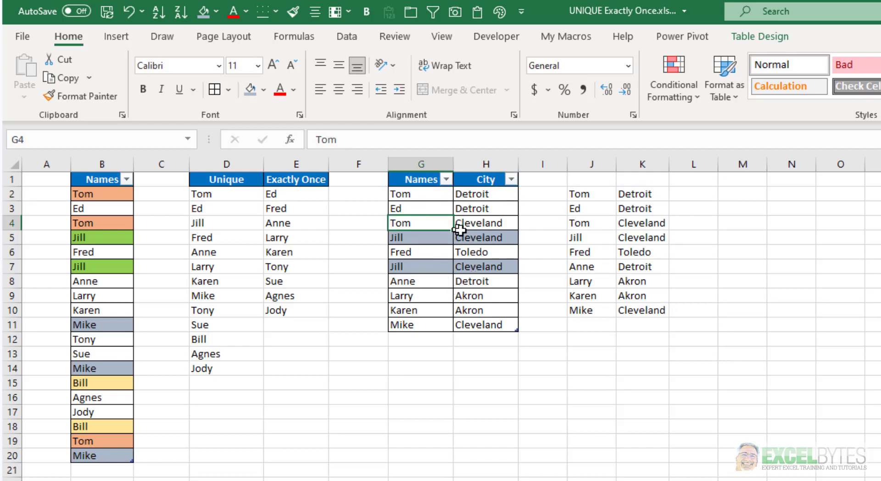
click(468, 224)
drag(601, 196, 655, 193)
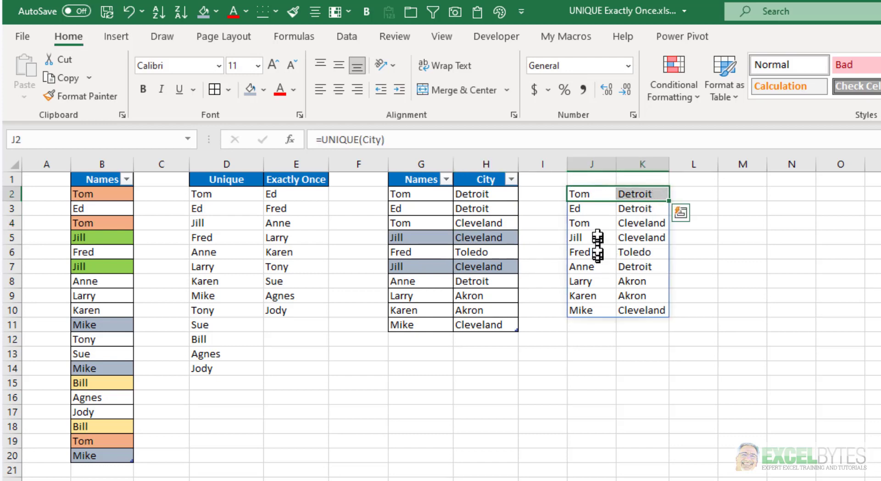
drag(596, 224, 626, 224)
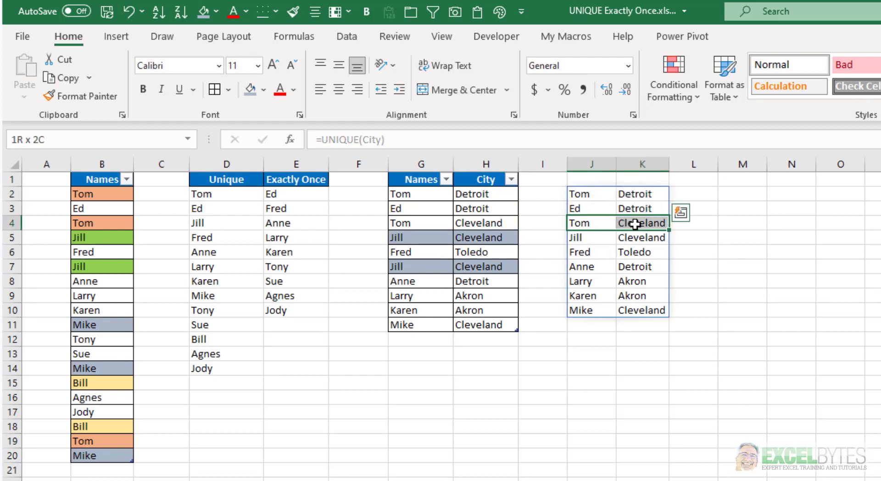
click(415, 282)
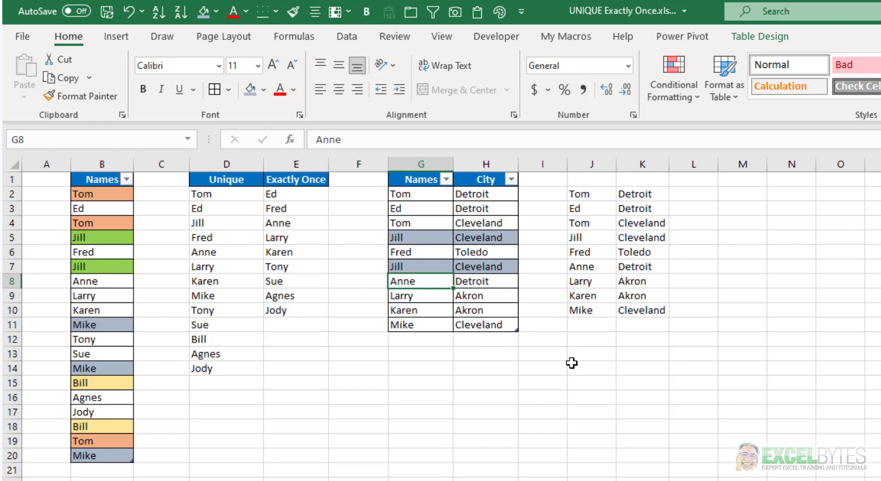
Step: In J1, enter =City[#Headers] to return the header row of the two-column table above the spilled rows
click(586, 181)
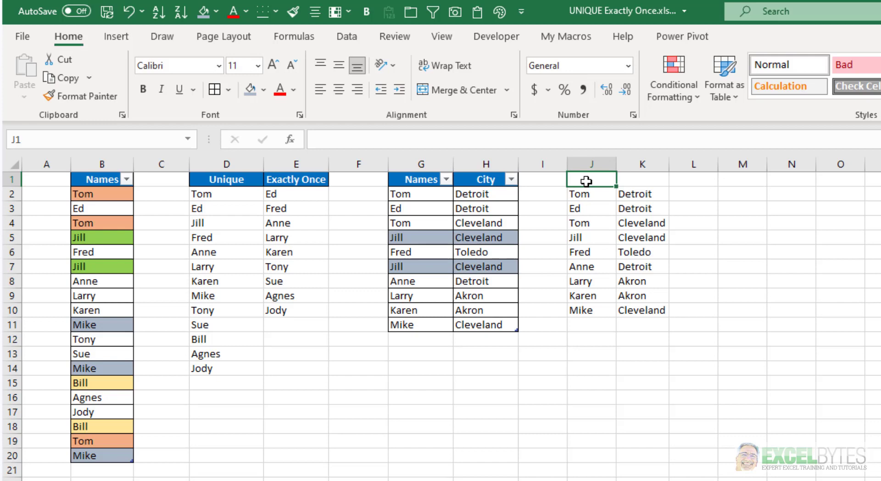
text(=)
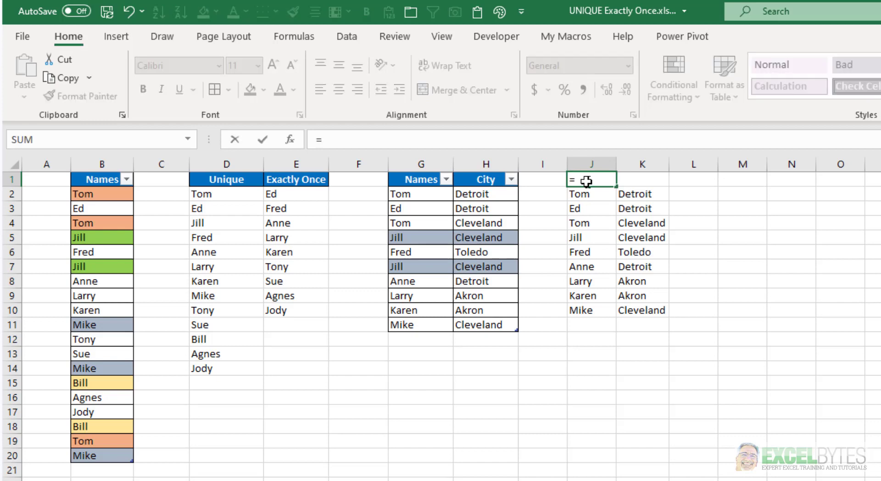
text(cit)
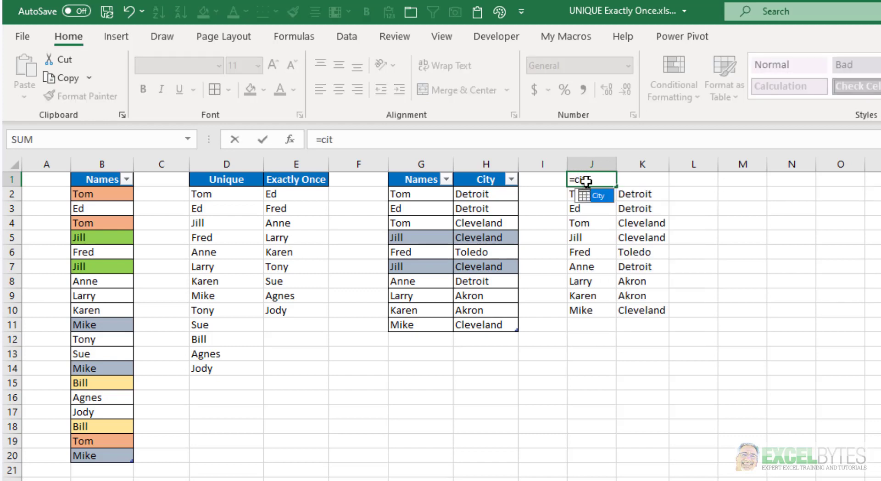
key(Tab)
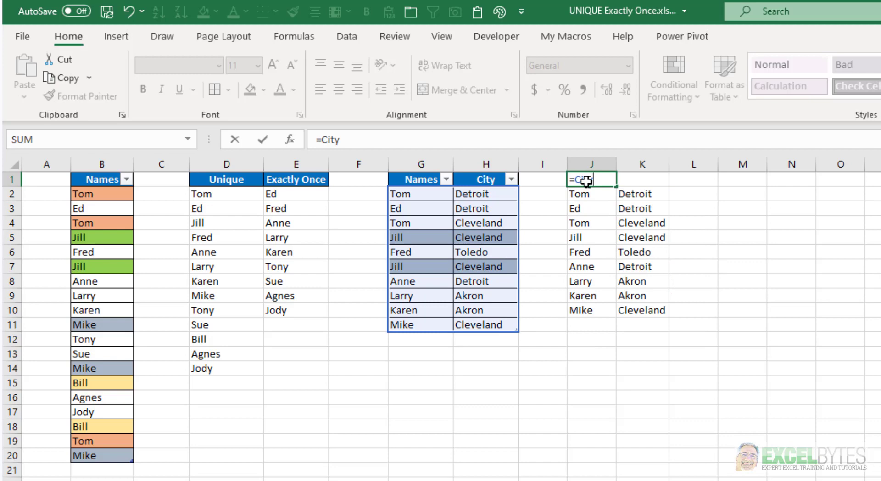
text({)
key(BackSpace)
text([)
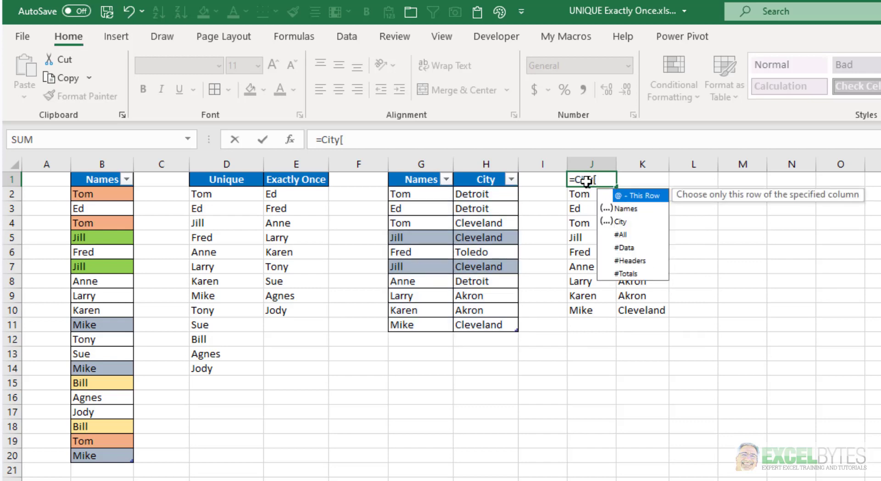
key(Down)
key(Down)
key(Down)
key(Down)
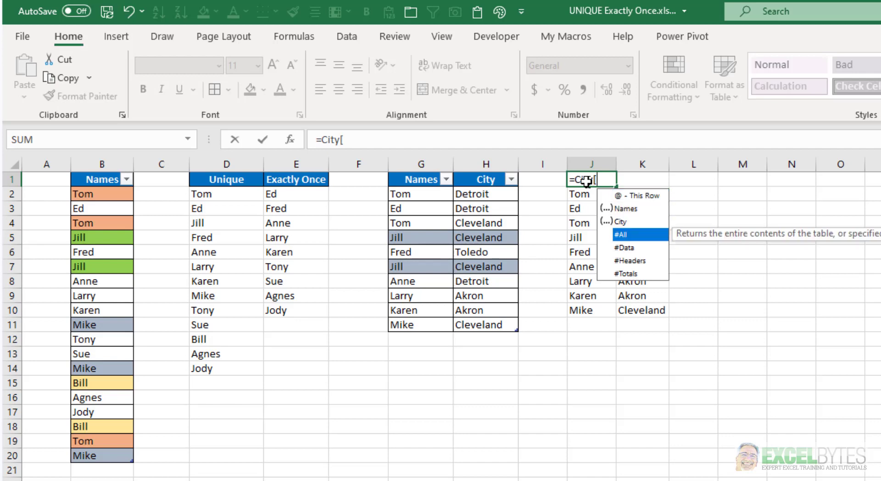
key(Down)
key(Tab)
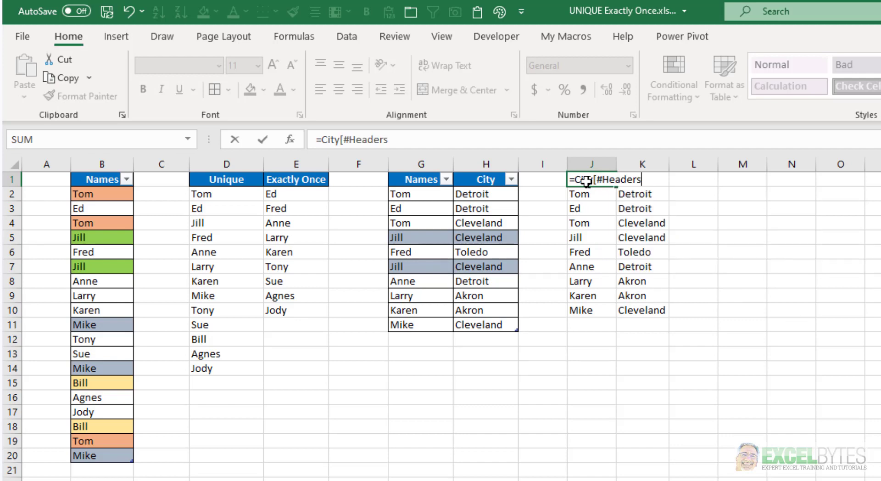
text(])
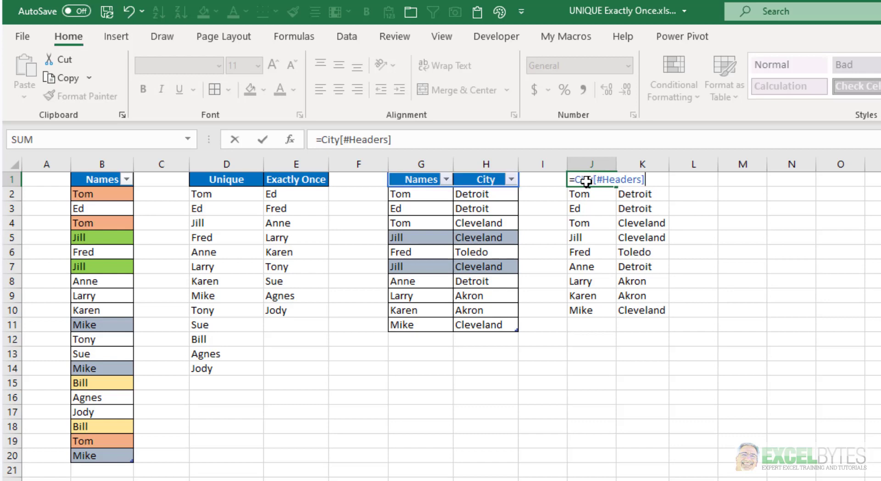
key(Return)
Step: Inspect the formulas in J1 and in the spilled cells below it
click(587, 181)
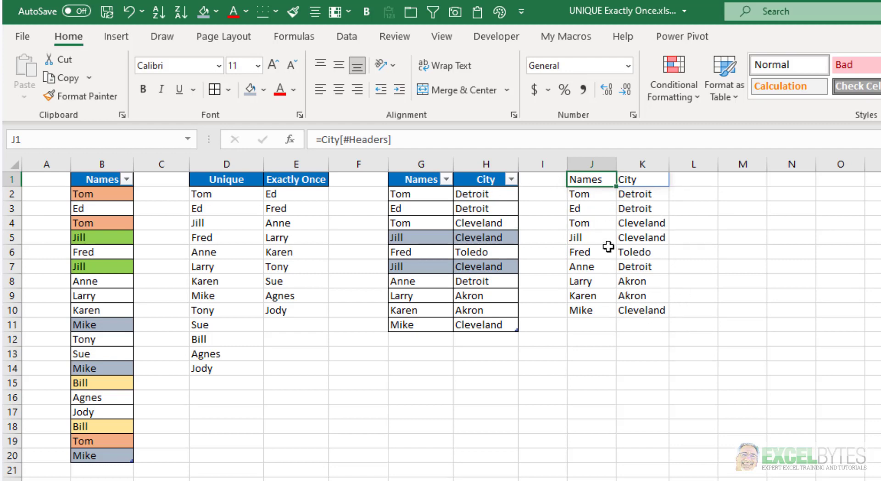
click(588, 194)
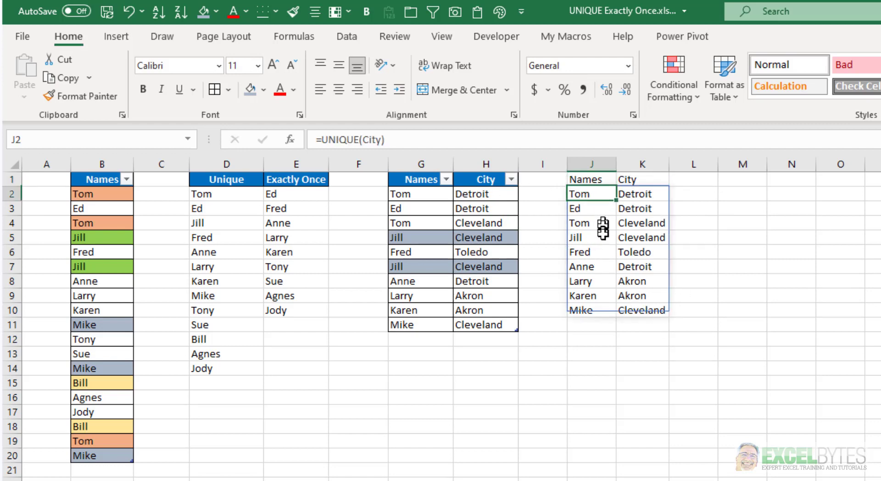
key(Up)
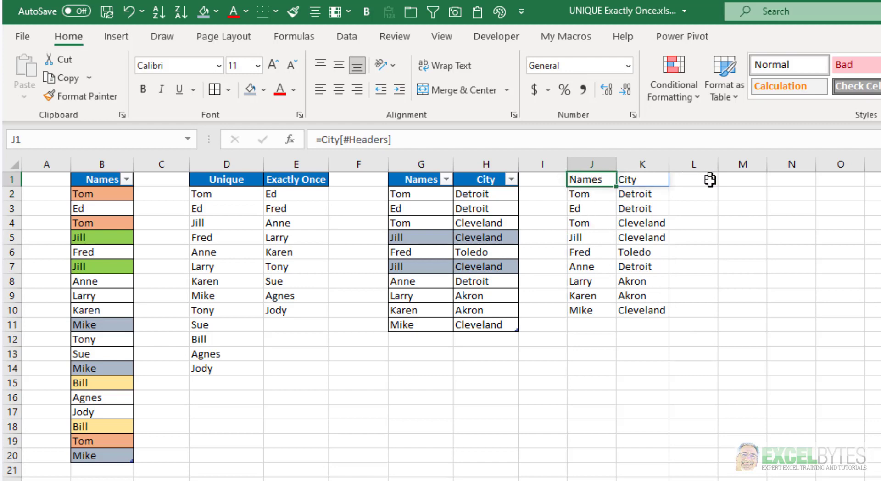
click(600, 217)
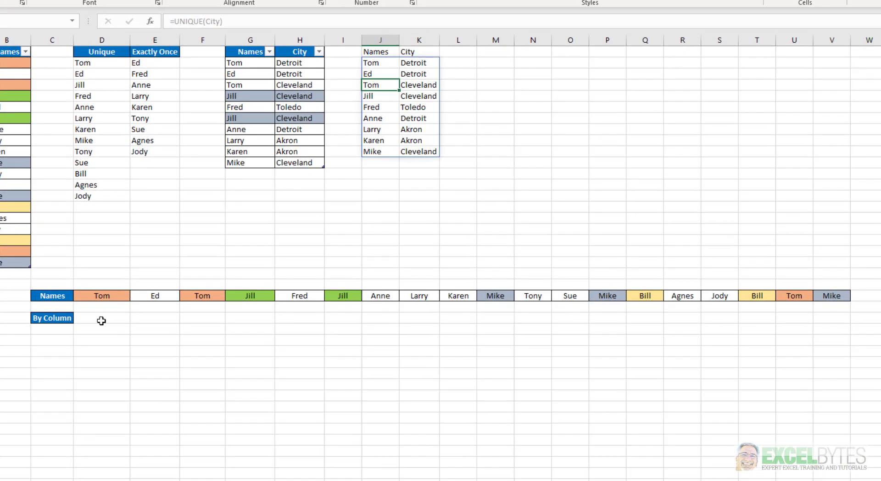
Step: In D24 beside By Column, enter =UNIQUE(D23:V23) referencing the horizontal Names row
click(101, 321)
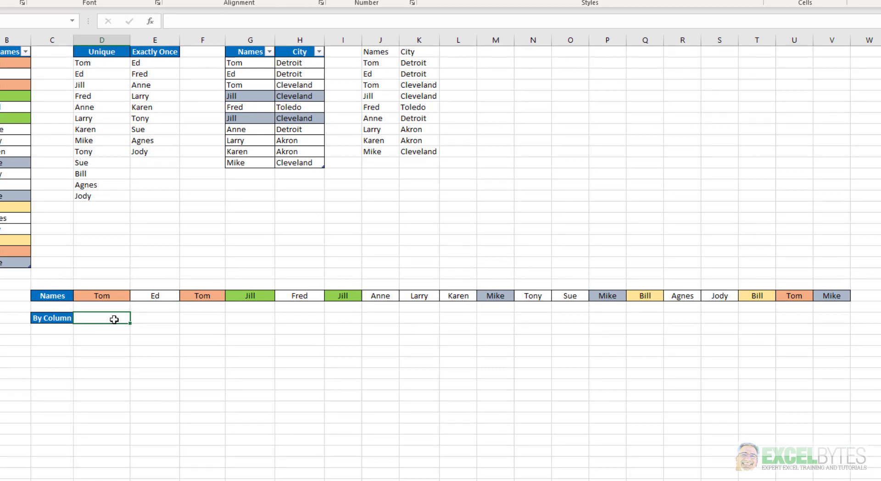
text(=uni)
key(Down)
key(Down)
key(Tab)
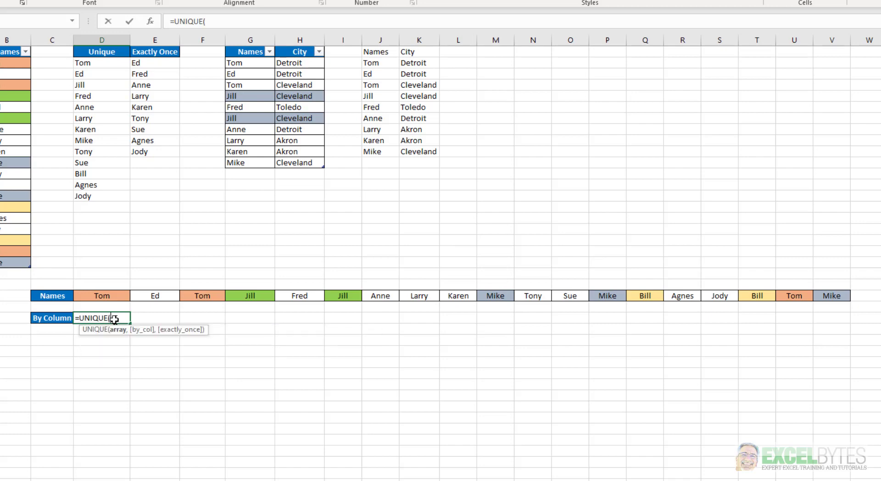
drag(77, 299, 819, 303)
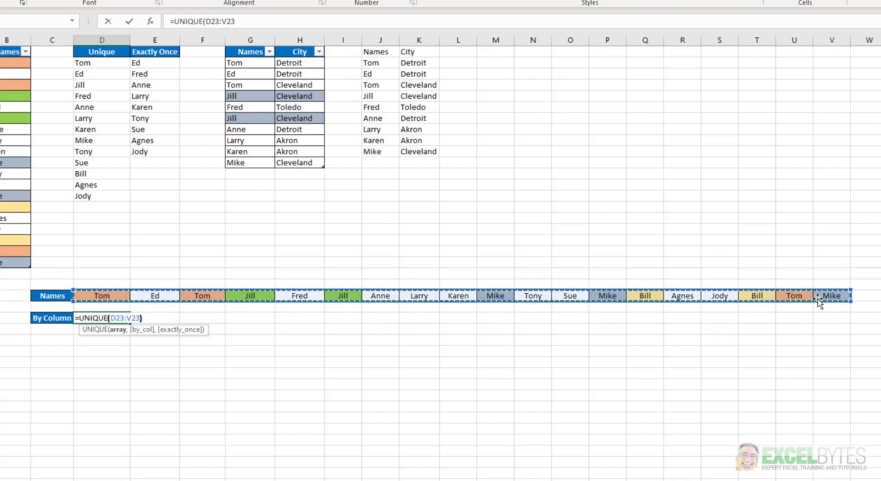
key(Return)
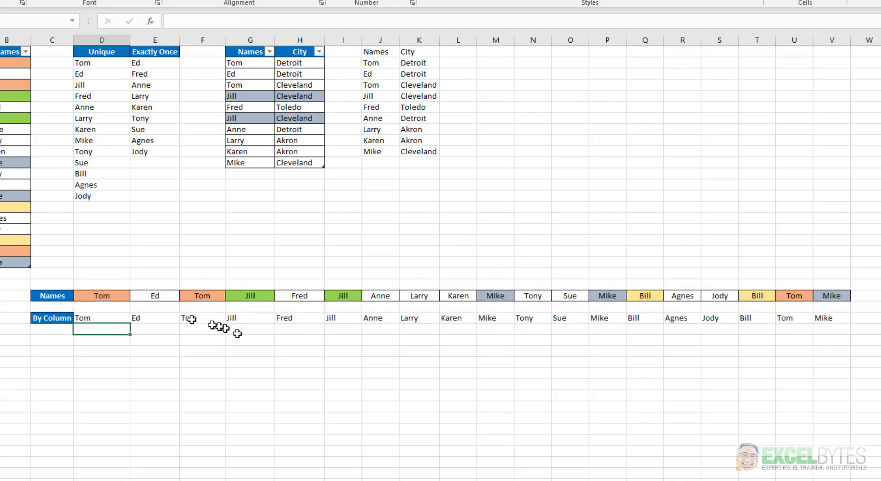
Step: Edit the D24 formula to =UNIQUE(D23:V23,TRUE) so distinct values are compared by column
click(98, 316)
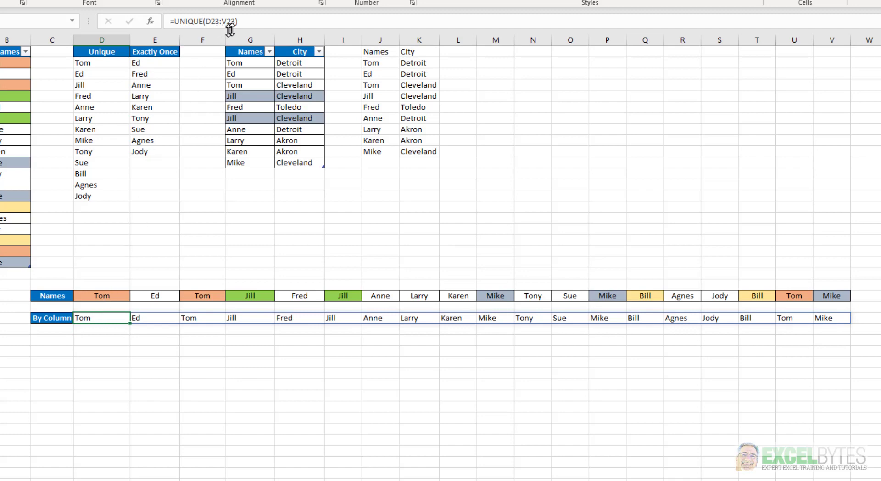
click(233, 22)
key(Right)
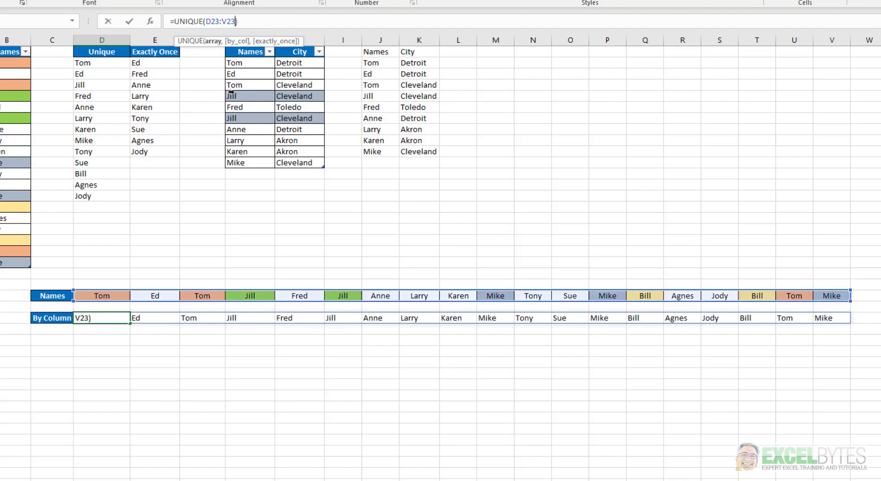
text(,)
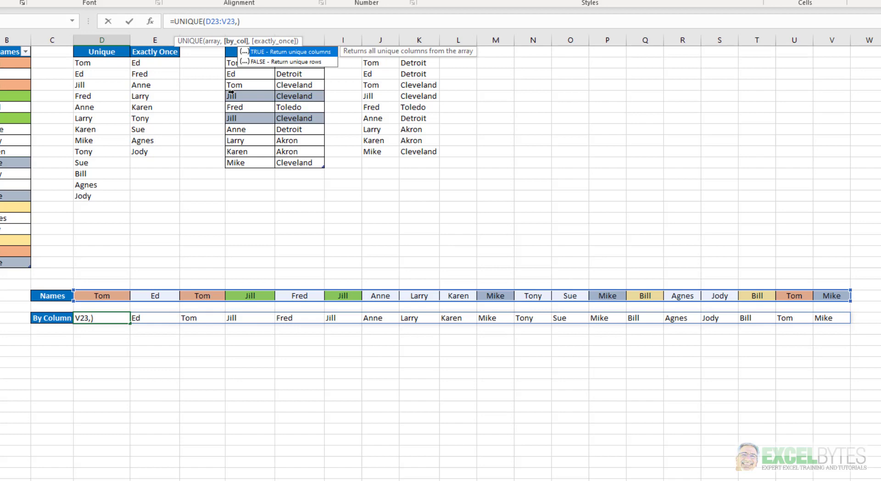
key(Tab)
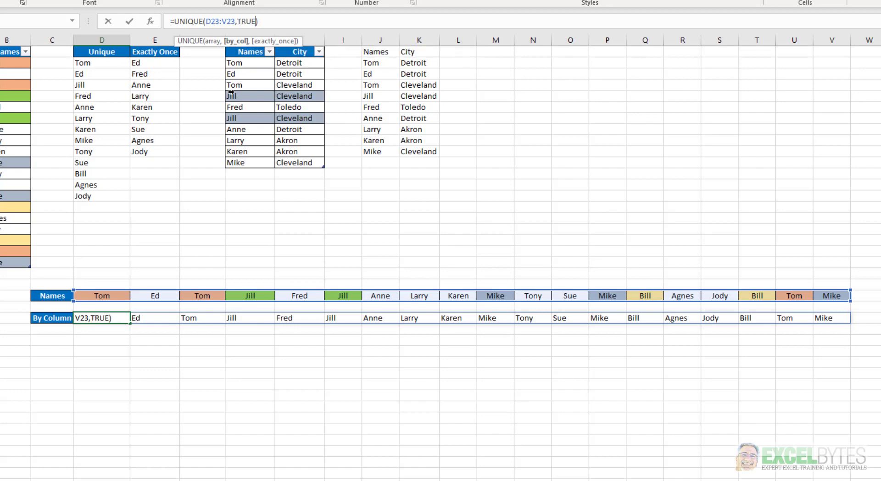
key(Return)
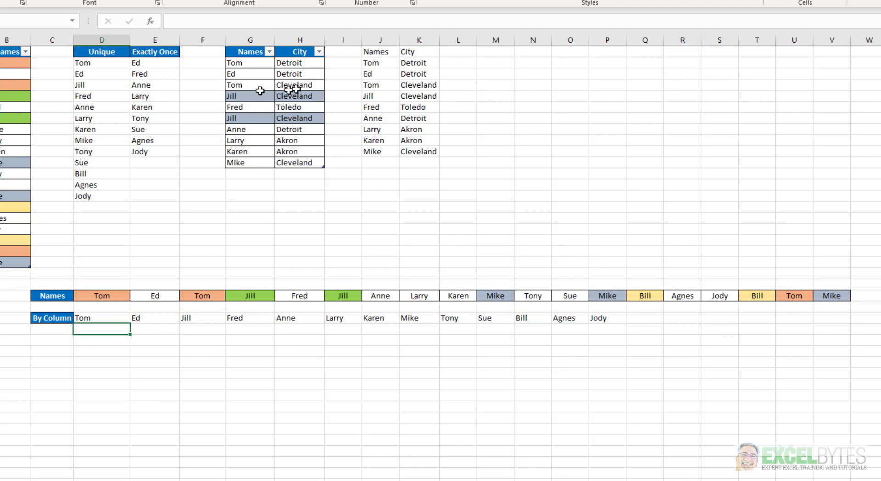